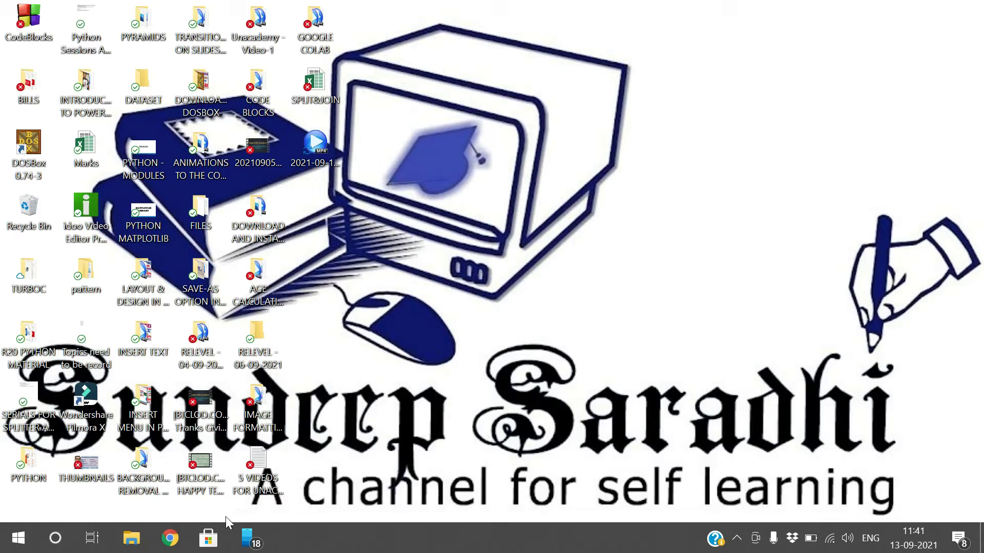
- Open the SPLIT&JOIN workbook and select the six names in B4:B9
double_click(330, 82)
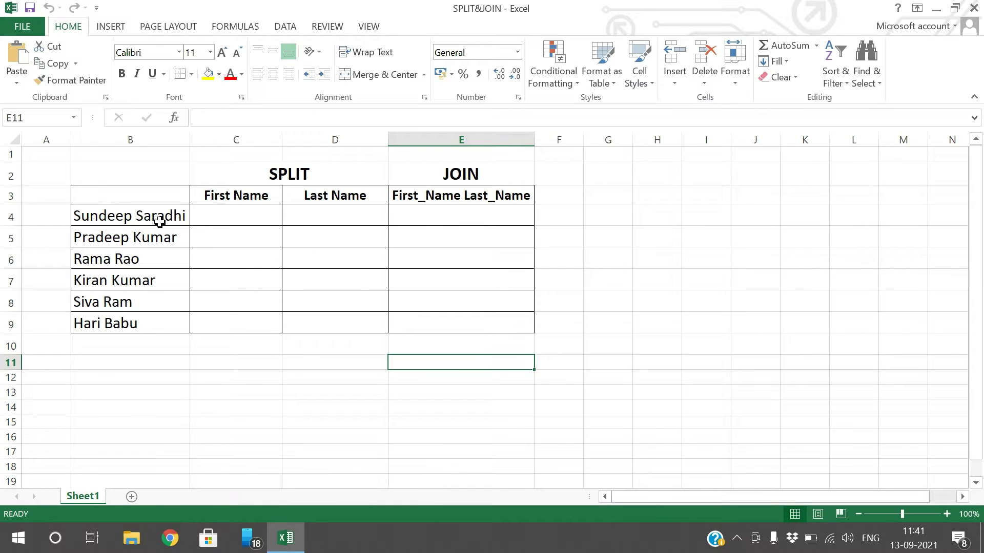
left_click_drag(161, 216, 157, 318)
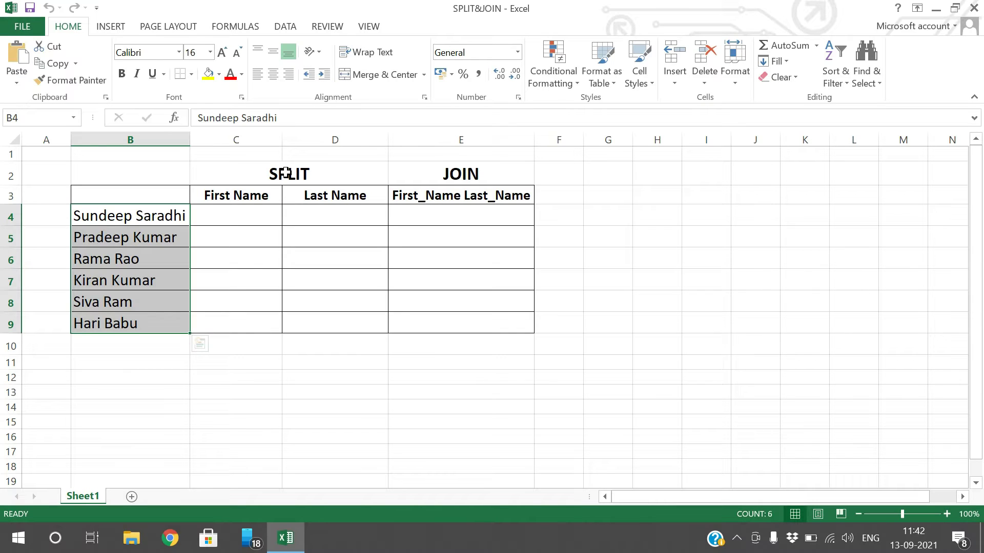
left_click(178, 392)
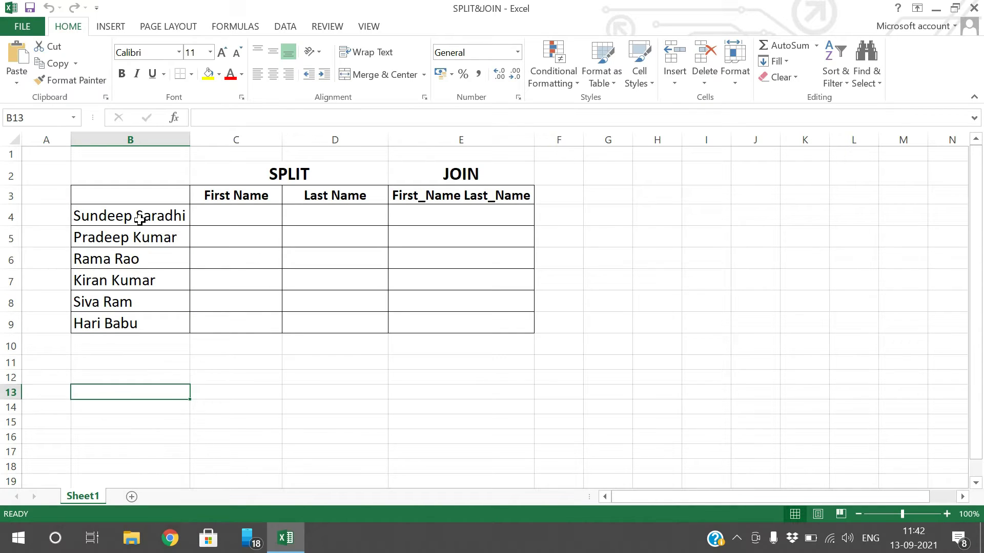
left_click_drag(140, 219, 133, 315)
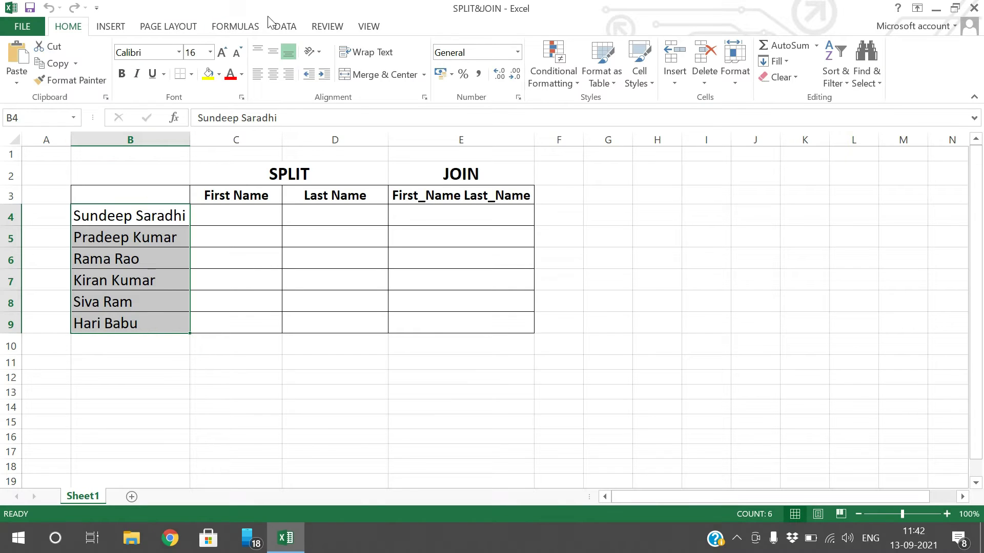
- Start a Delimited Text to Columns split using Space instead of Tab as the separator
left_click(281, 31)
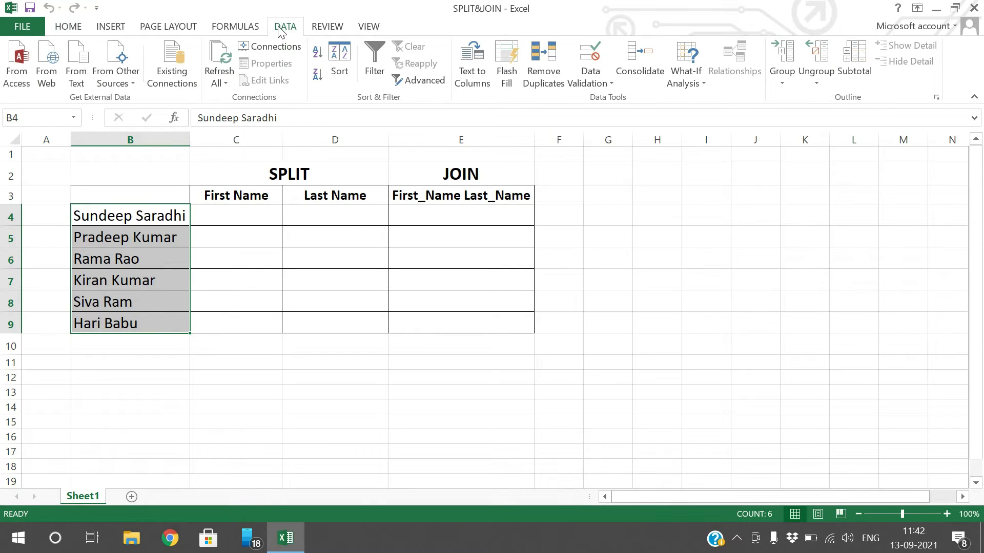
left_click(475, 83)
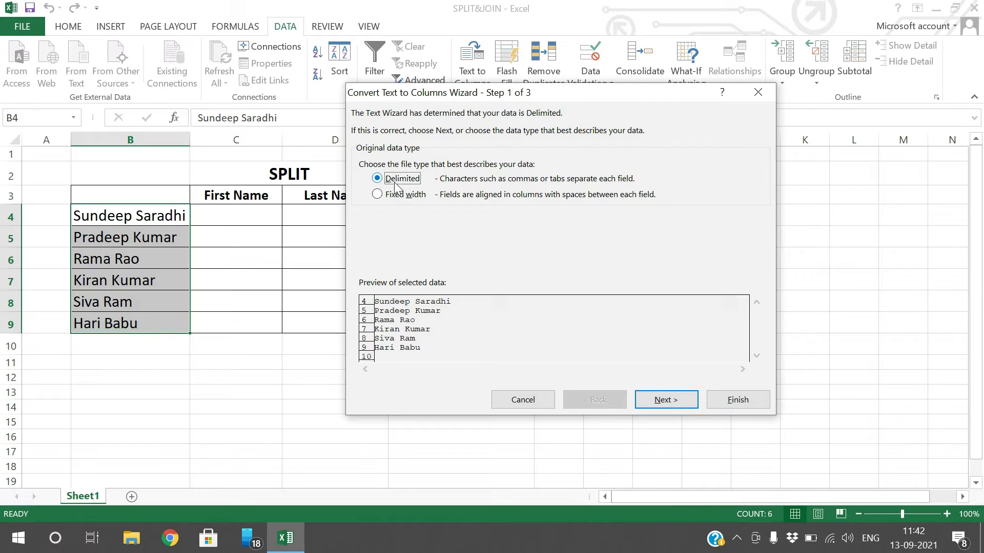
left_click(646, 399)
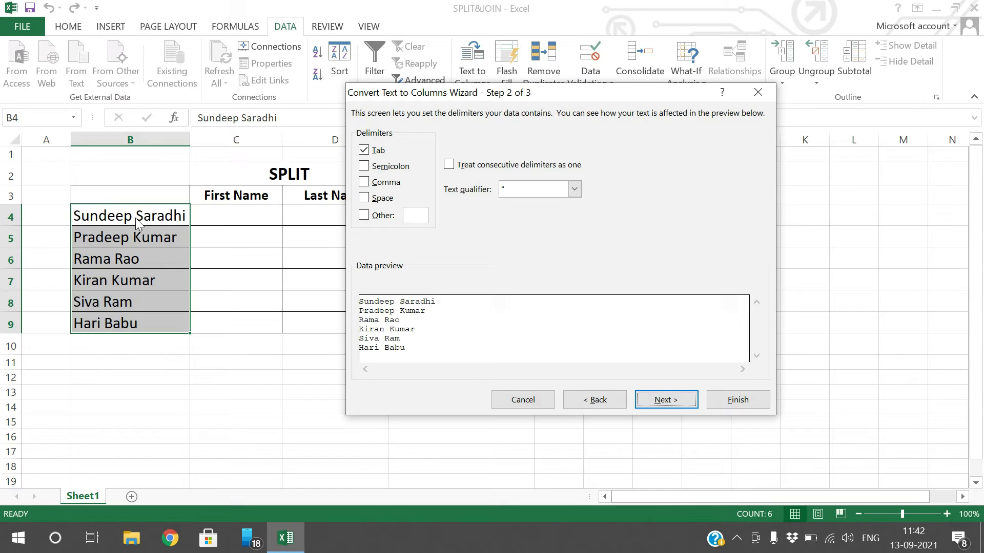
left_click(364, 199)
left_click(364, 150)
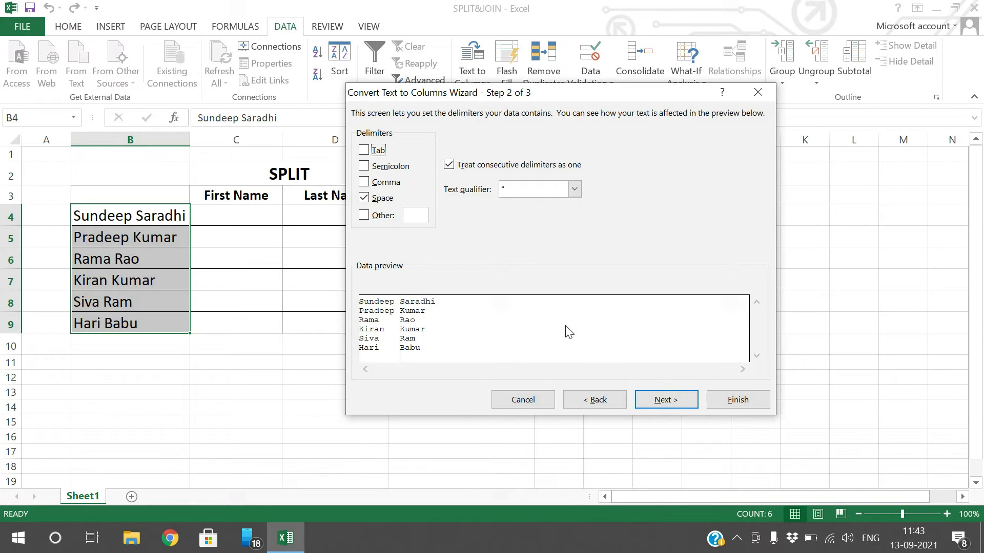
left_click(648, 402)
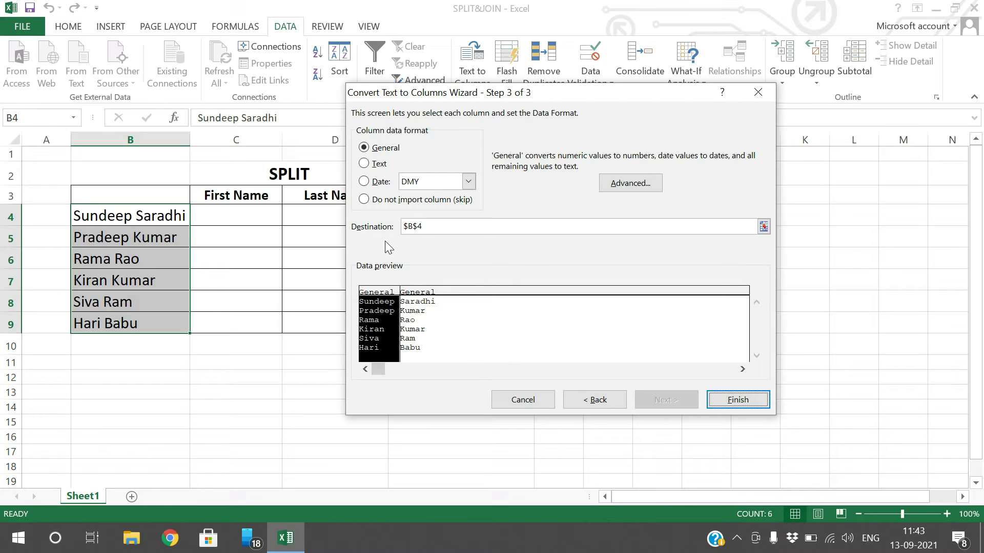
- Set the Text to Columns destination to C4:D9
left_click(416, 230)
left_click_drag(458, 96, 631, 113)
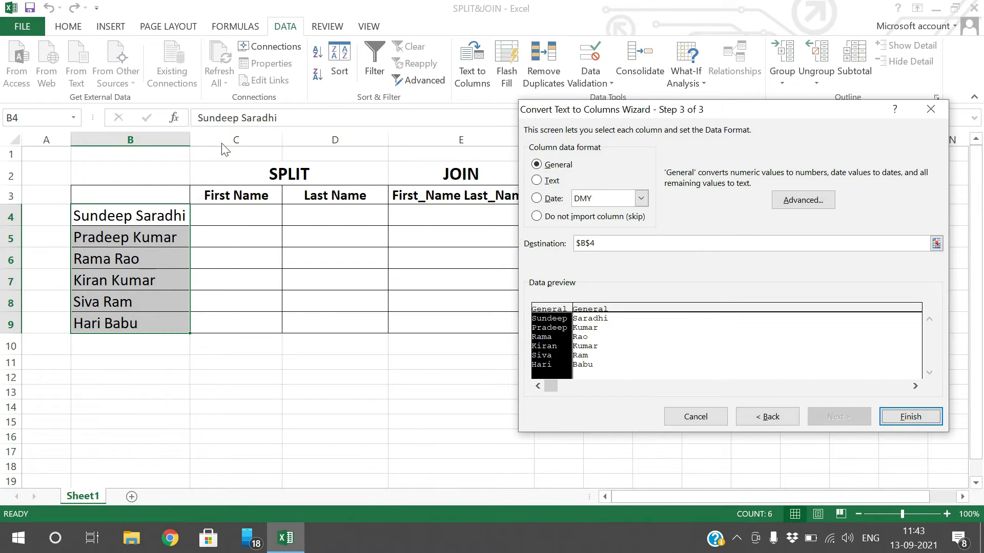
left_click(935, 244)
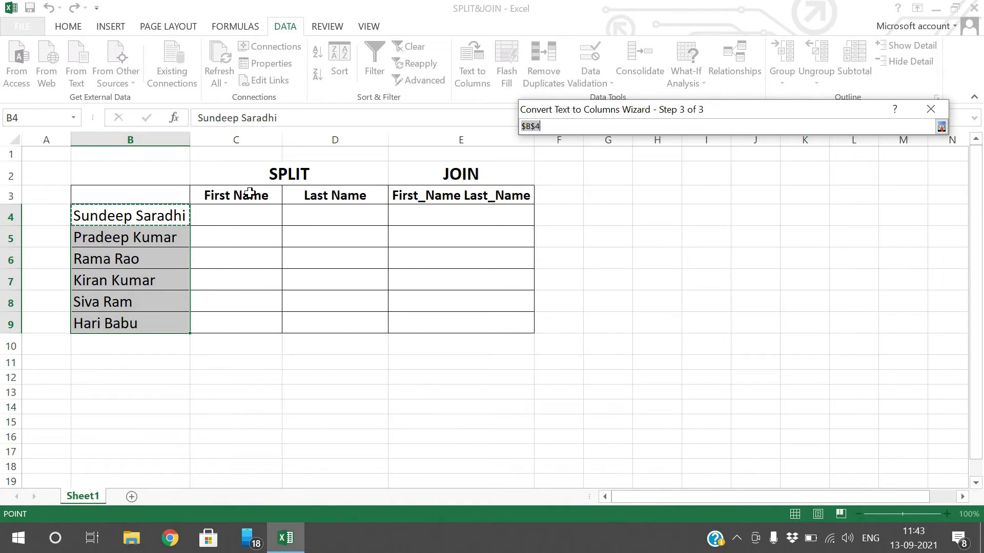
left_click(255, 217)
left_click_drag(254, 217, 303, 322)
left_click(278, 217)
left_click(942, 127)
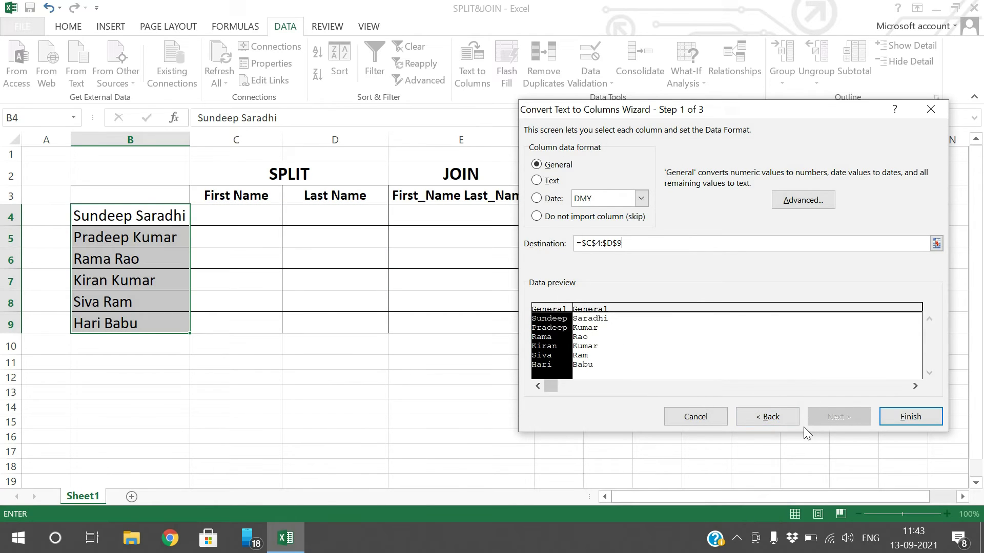
- Finish the split, allowing it to replace the existing cells in C4:D9
left_click(911, 417)
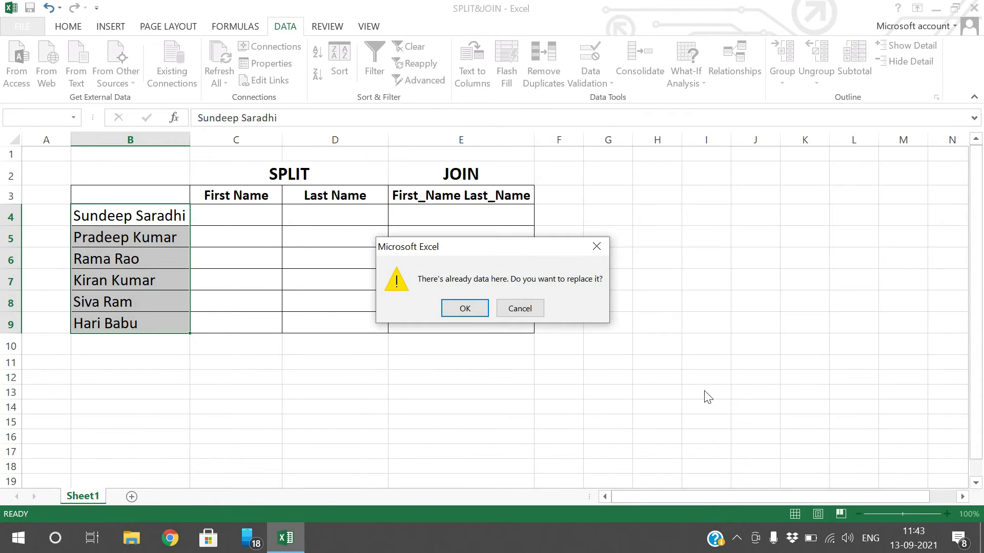
left_click(465, 308)
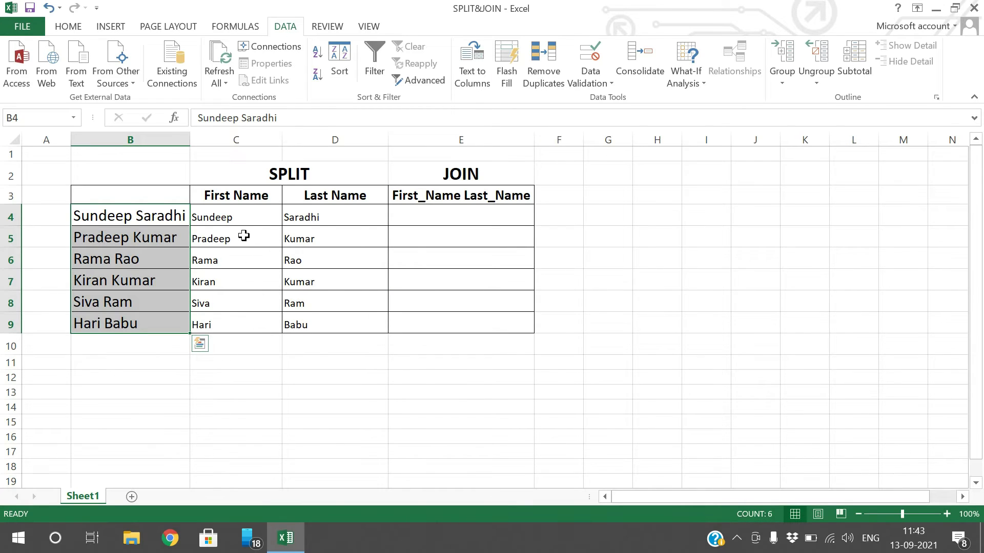
left_click(103, 220)
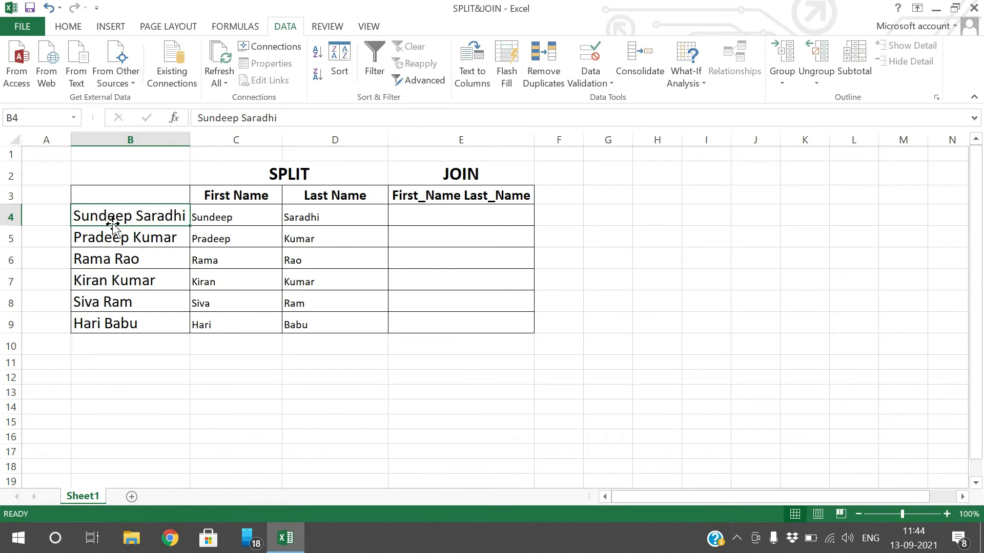
- Enter =C4&" "&D4 in E4 to join the first and last name with a space
left_click(448, 217)
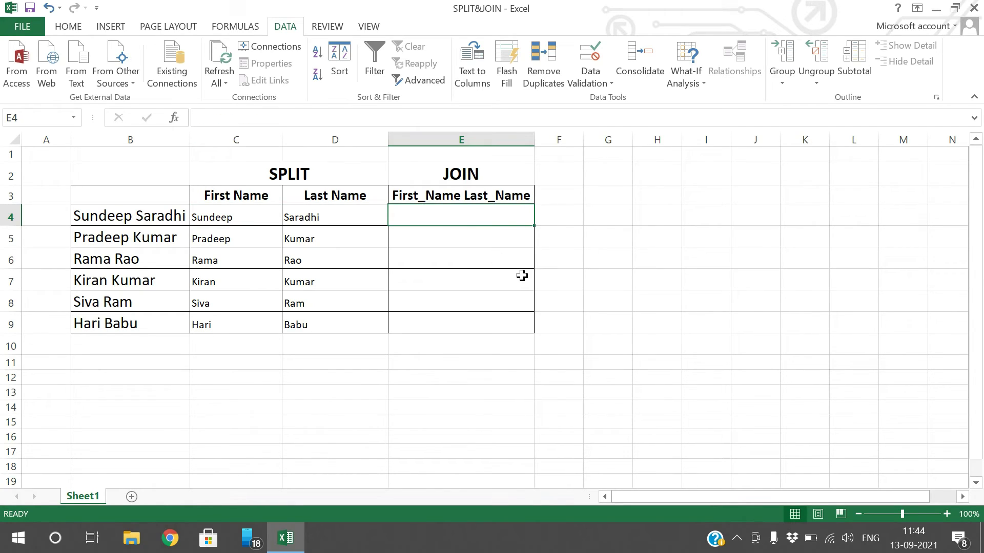
type("=")
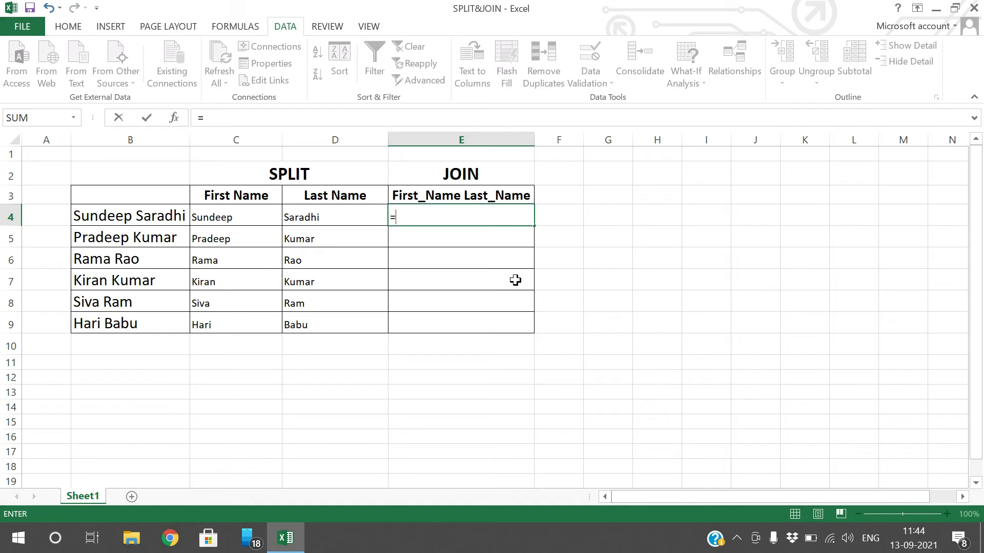
left_click(275, 220)
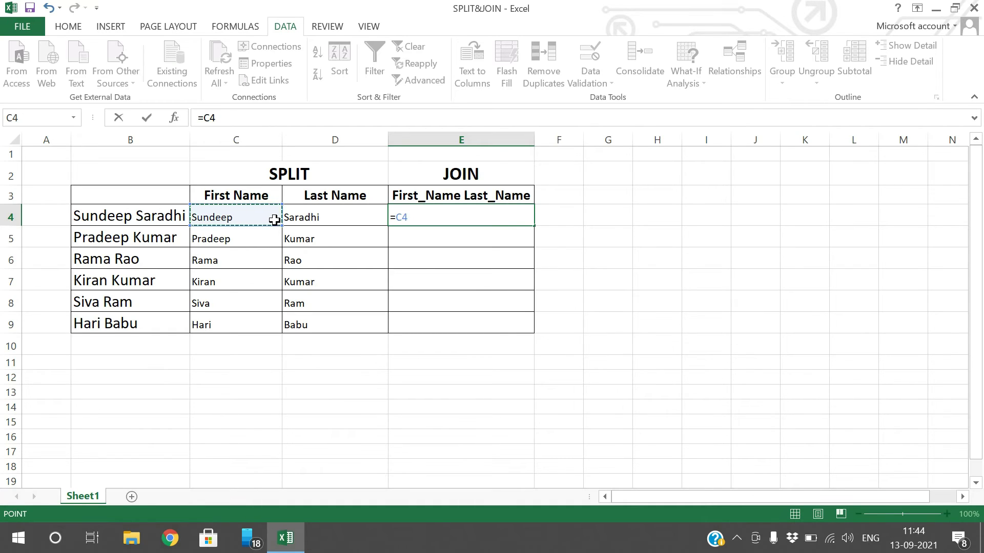
type("&")
type("&")
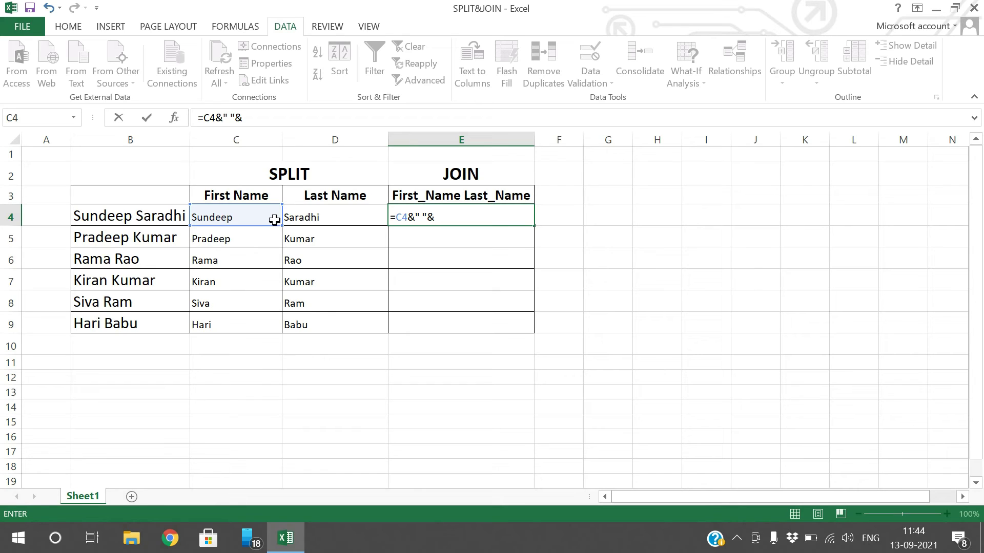
left_click(308, 217)
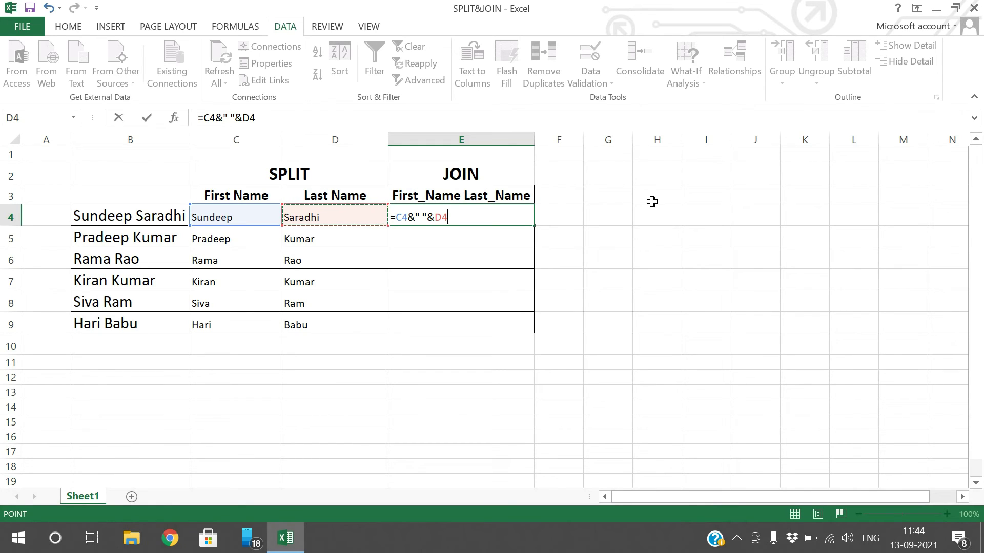
key("Return")
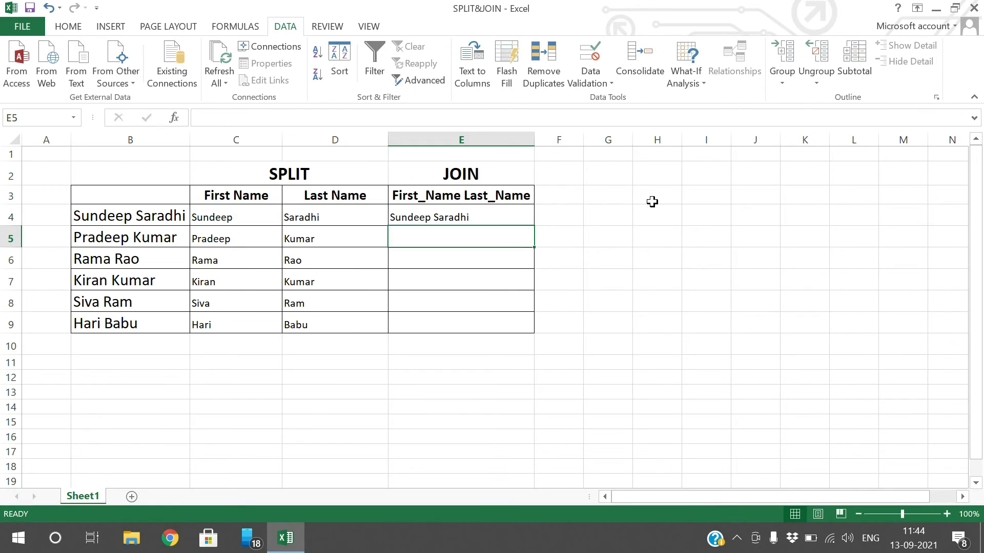
- Fill the E4 joining formula down through E9
left_click(482, 222)
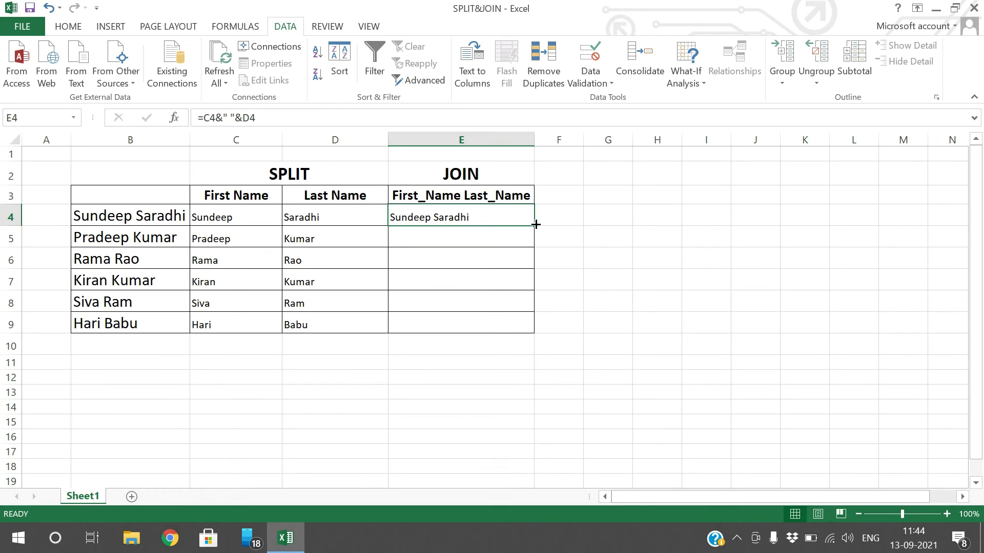
left_click_drag(535, 224, 534, 326)
left_click(565, 317)
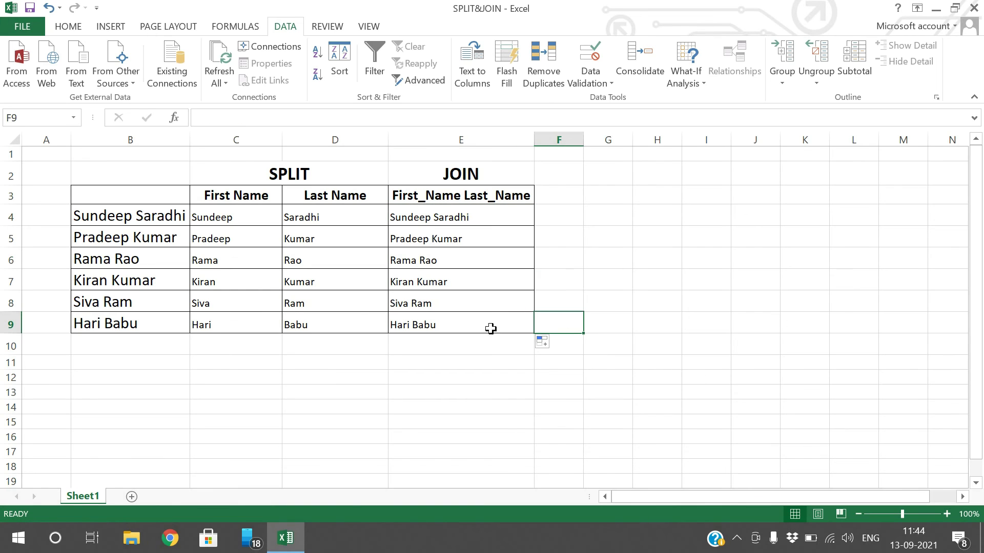
- Check the row 4 name cells and the E4 formula, then move to an empty cell
left_click(280, 216)
left_click_drag(279, 216, 302, 218)
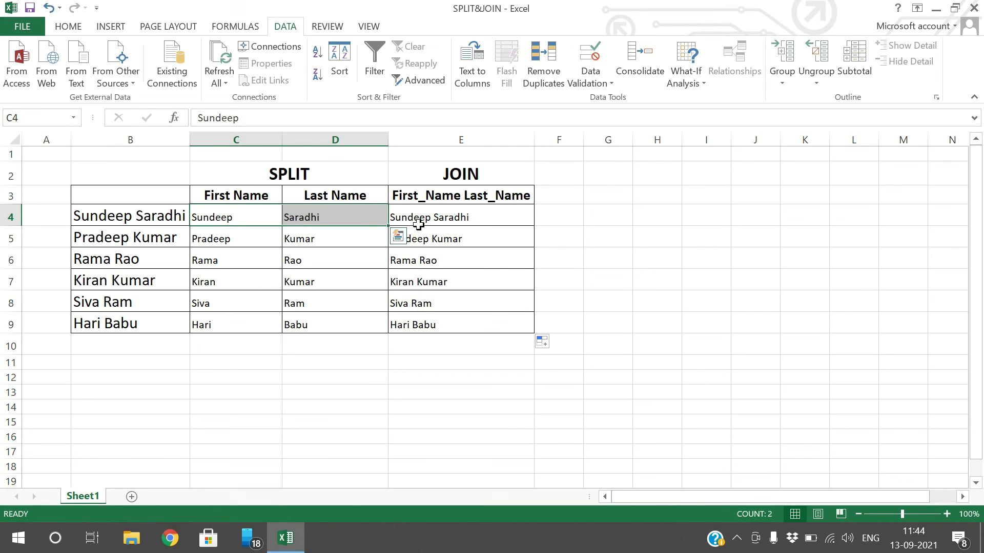
left_click(420, 224)
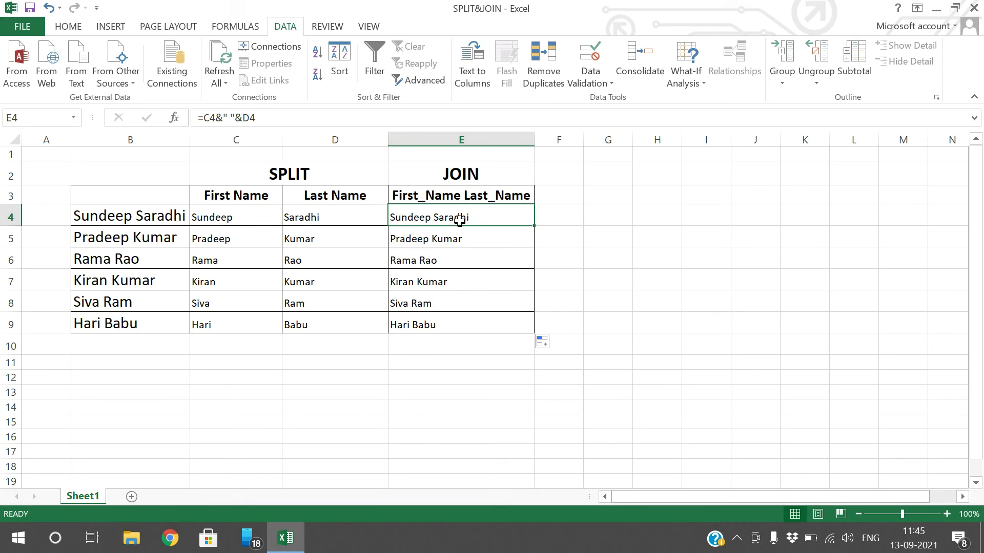
left_click(706, 236)
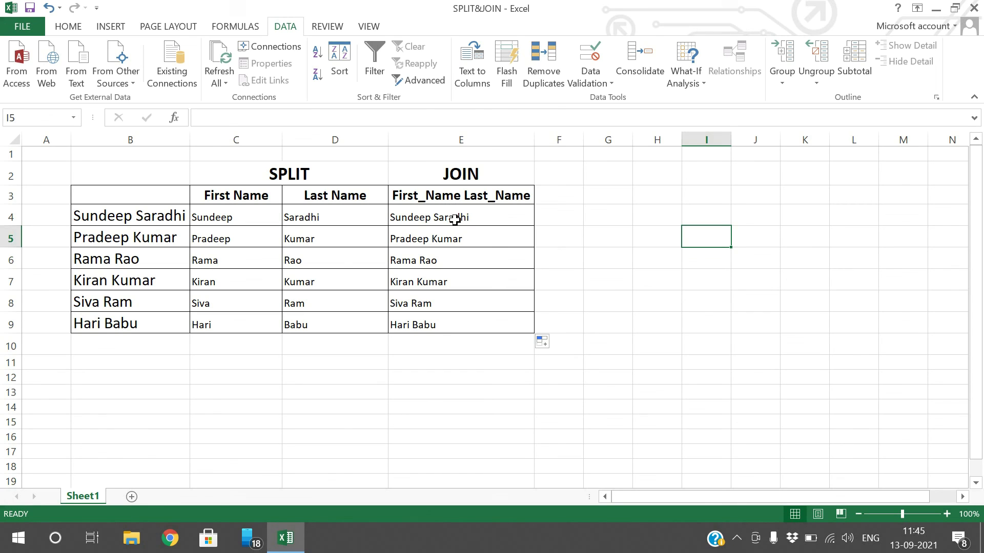
left_click(458, 362)
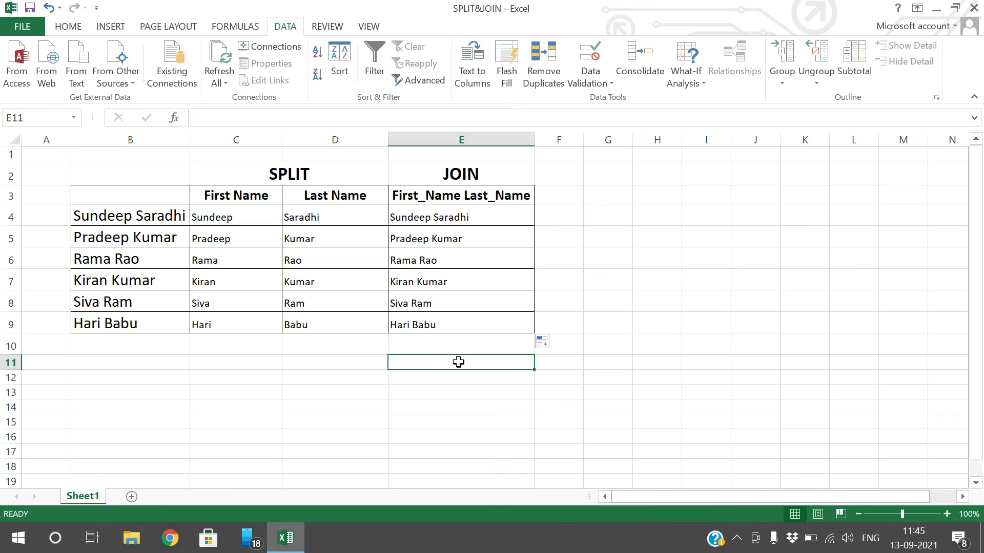